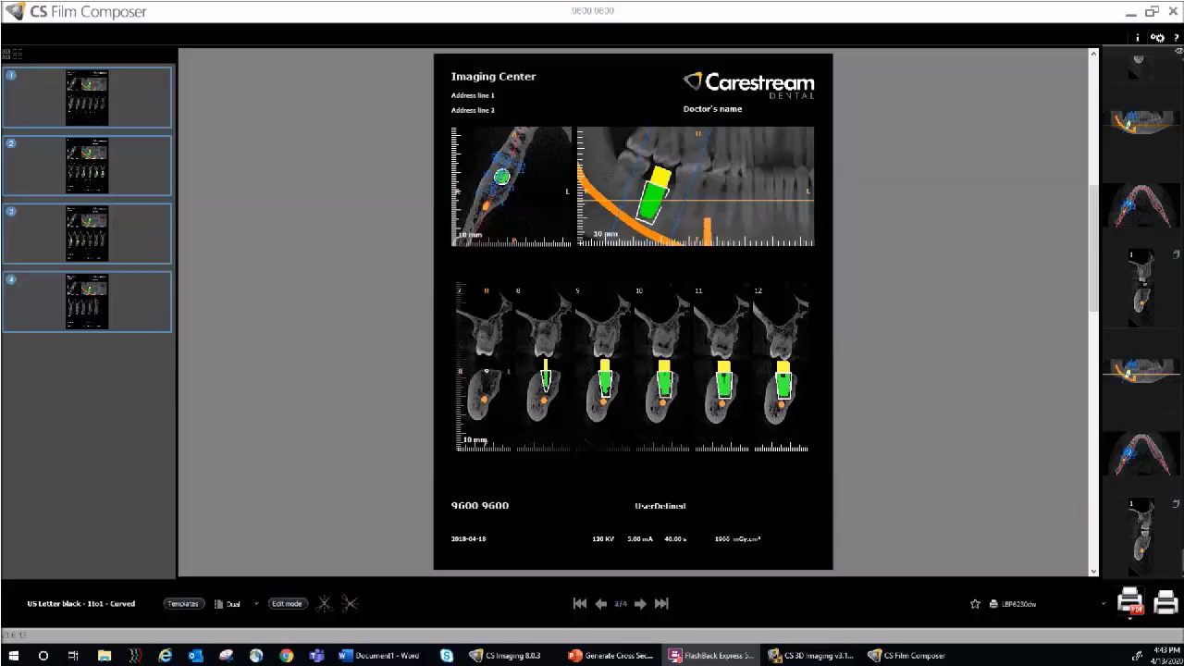
Return to the curved slicing views and generate cross sections around the planned implant.
key(alt+Tab)
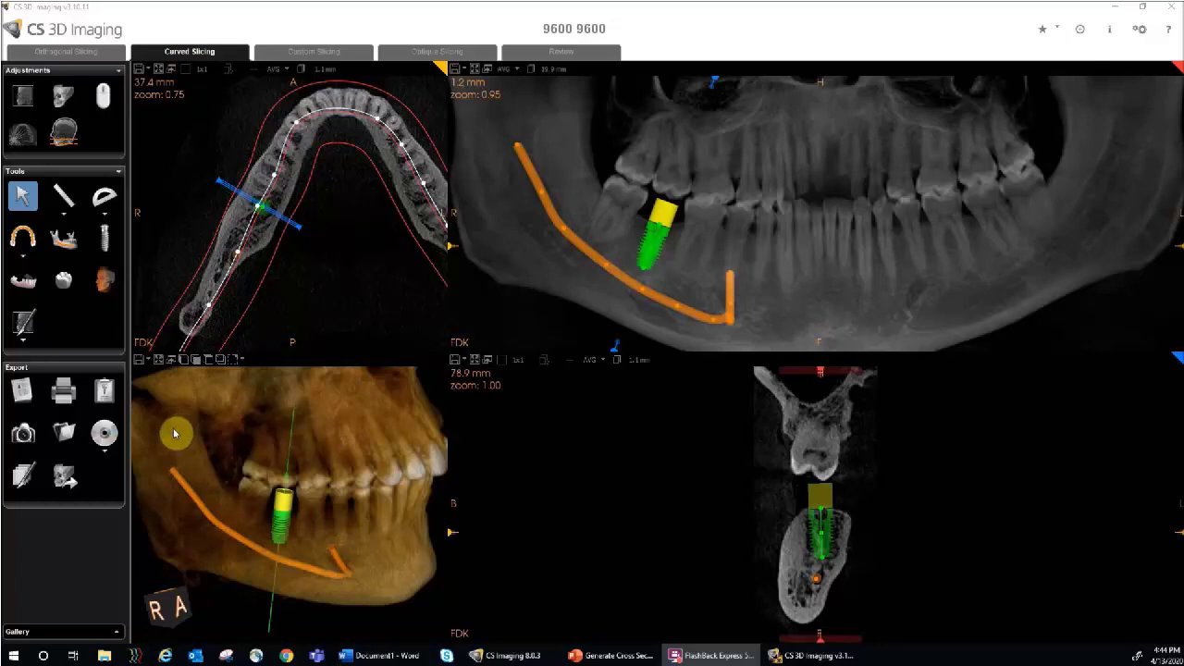
click(26, 480)
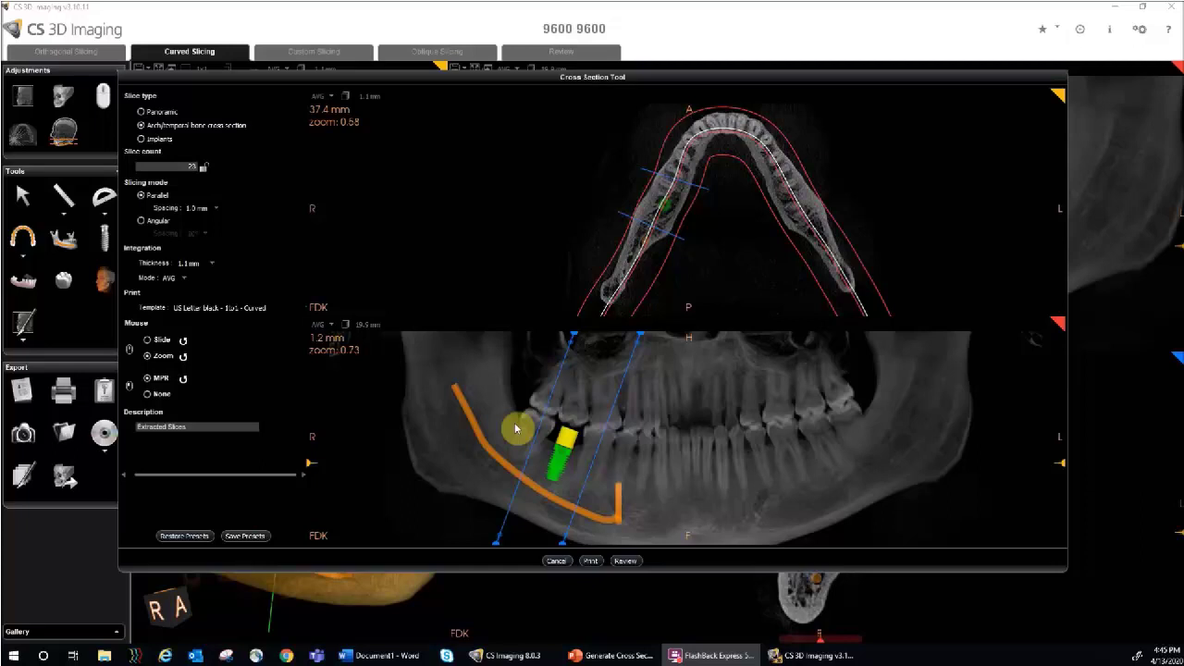
Rotate and shift the slice band in the panoramic view so it straddles the implant.
click(569, 333)
drag(569, 333, 642, 339)
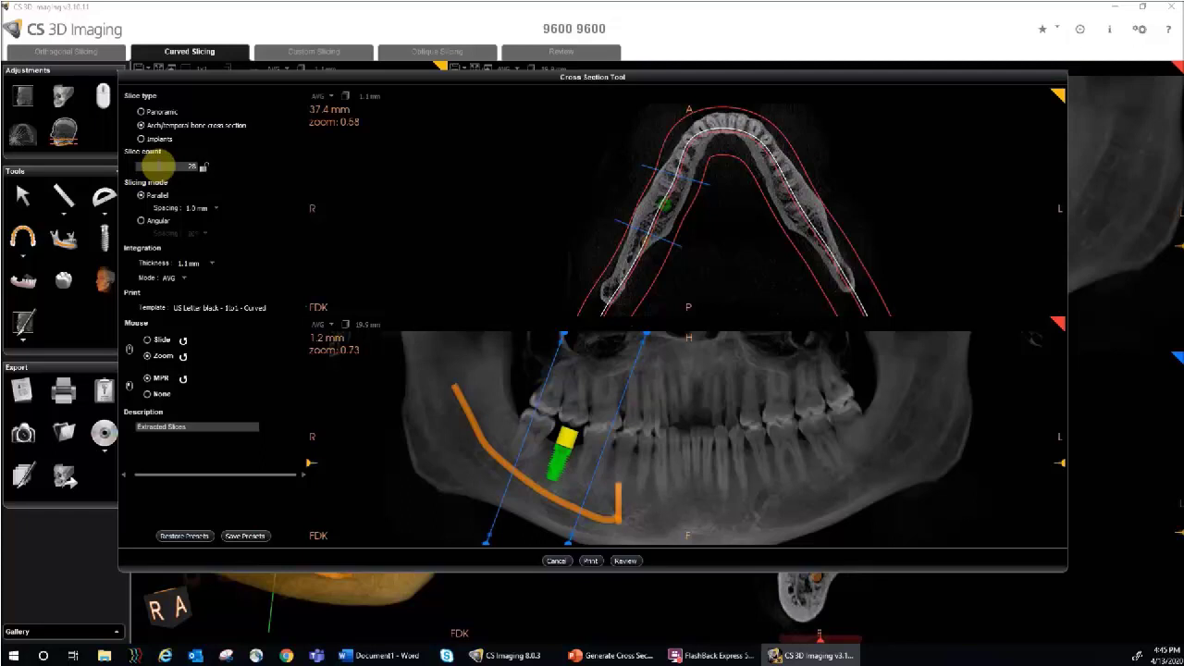
Set the cross-section slice count to 12 using the slider and edit field.
drag(159, 165, 176, 168)
click(187, 166)
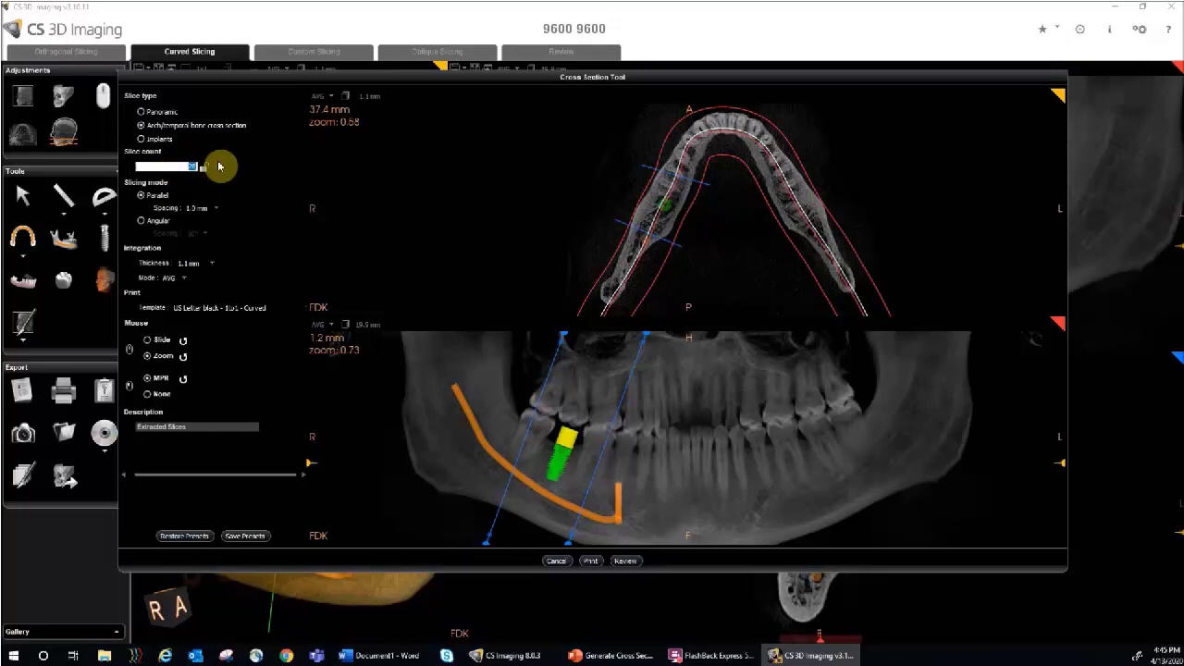
key(BackSpace)
text(1)
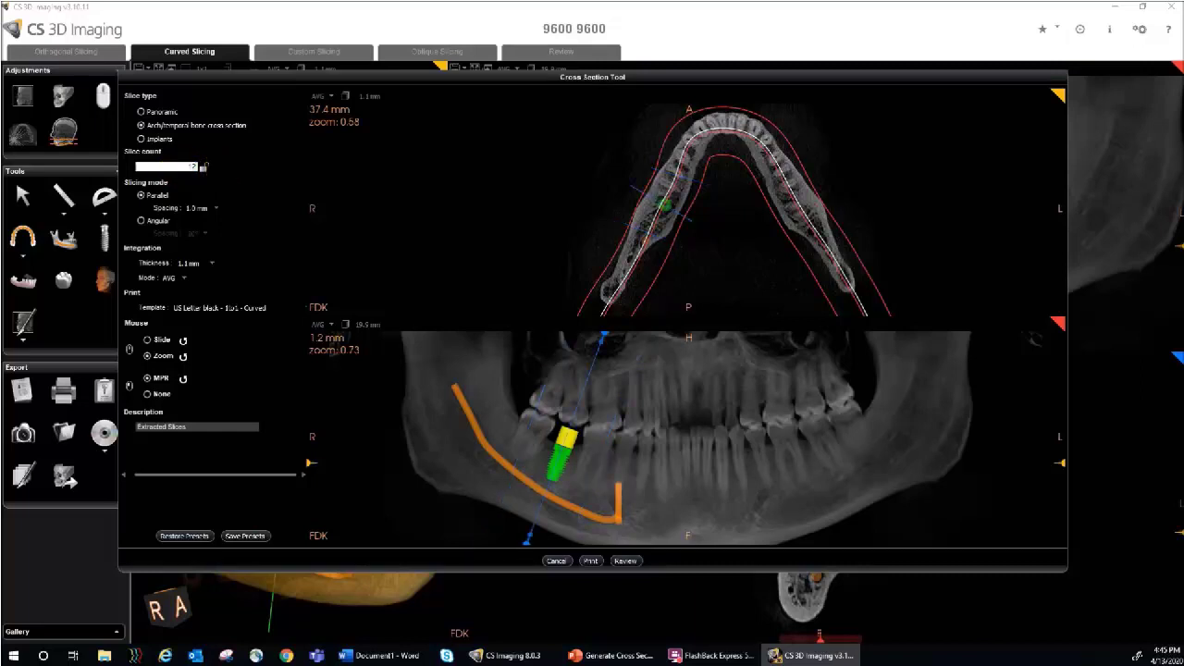
click(457, 360)
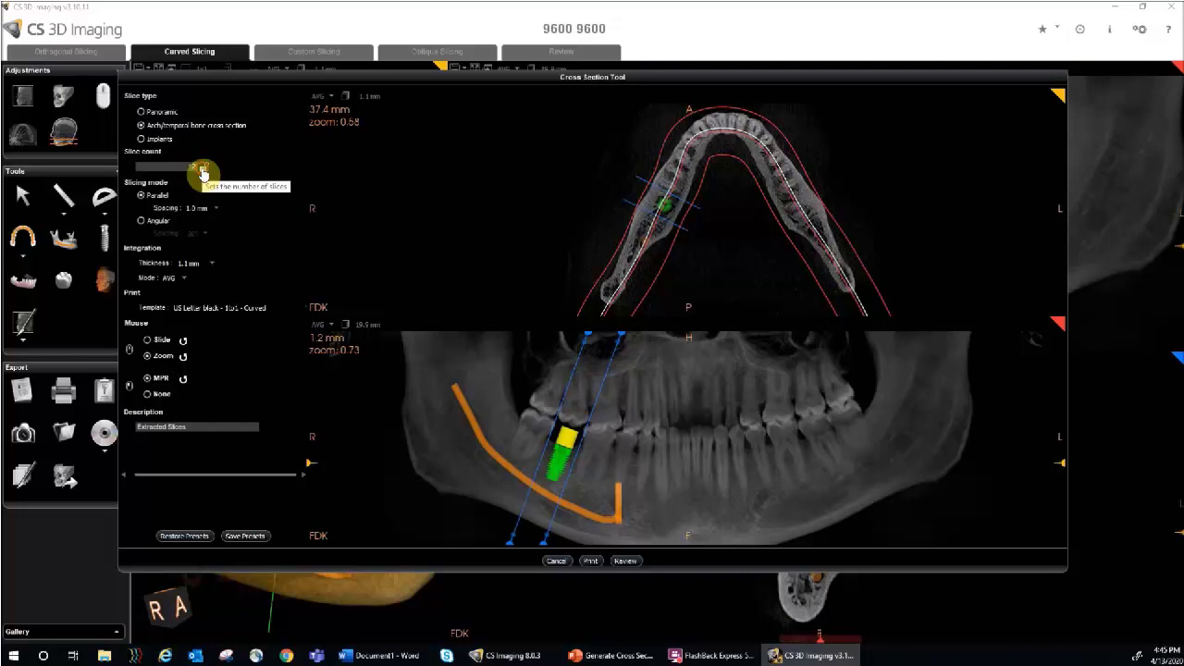
Lock the slice count, widen the slice band around the implant, then unlock to re-enable spacing.
click(203, 173)
mouse_move(619, 334)
mouse_down()
mouse_move(637, 335)
mouse_move(582, 339)
mouse_move(643, 360)
mouse_move(612, 357)
mouse_up()
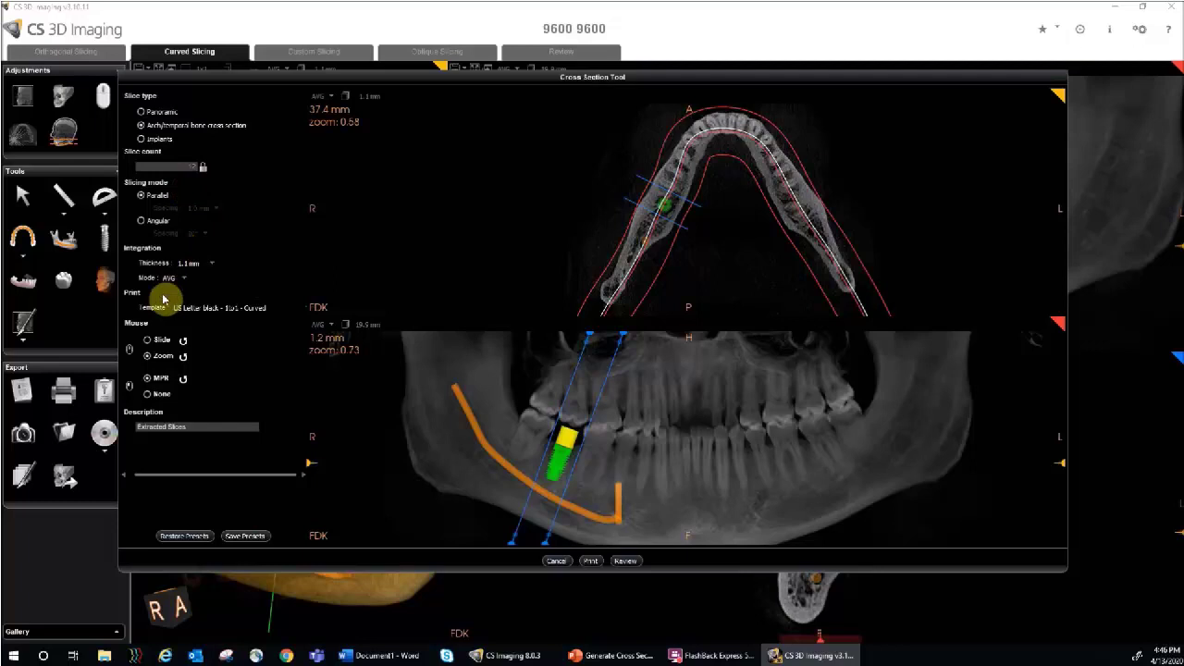
click(209, 181)
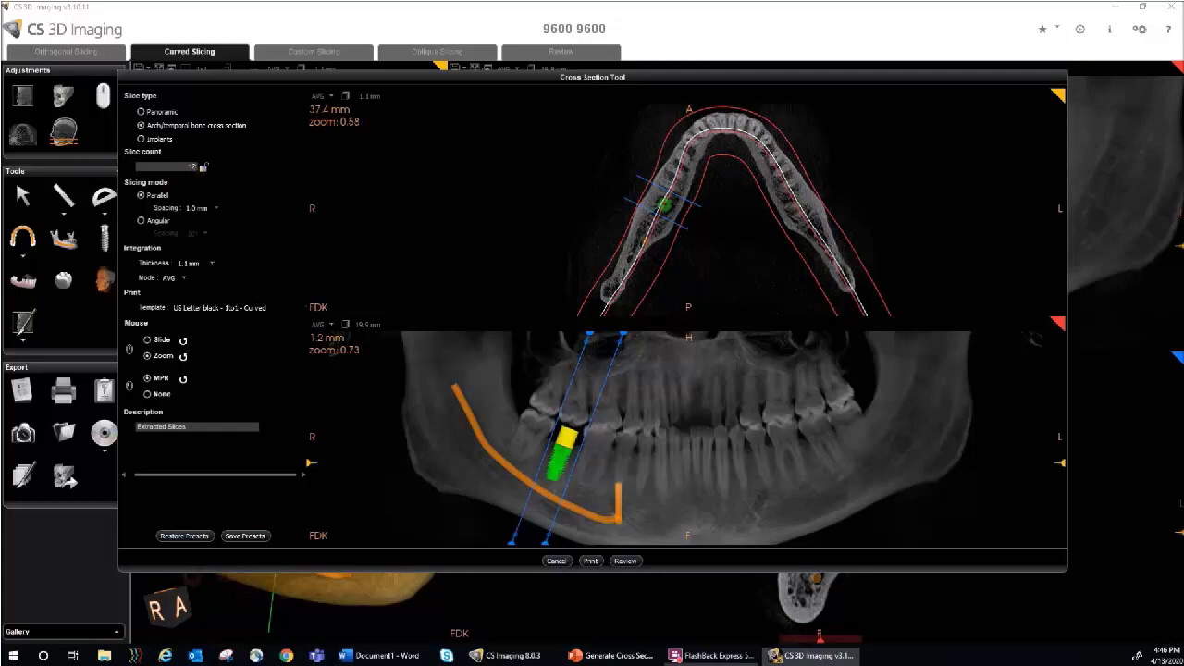
Keep 1.0 mm spacing, switch to Angular slicing at 20°, and move the axial slice level.
click(215, 209)
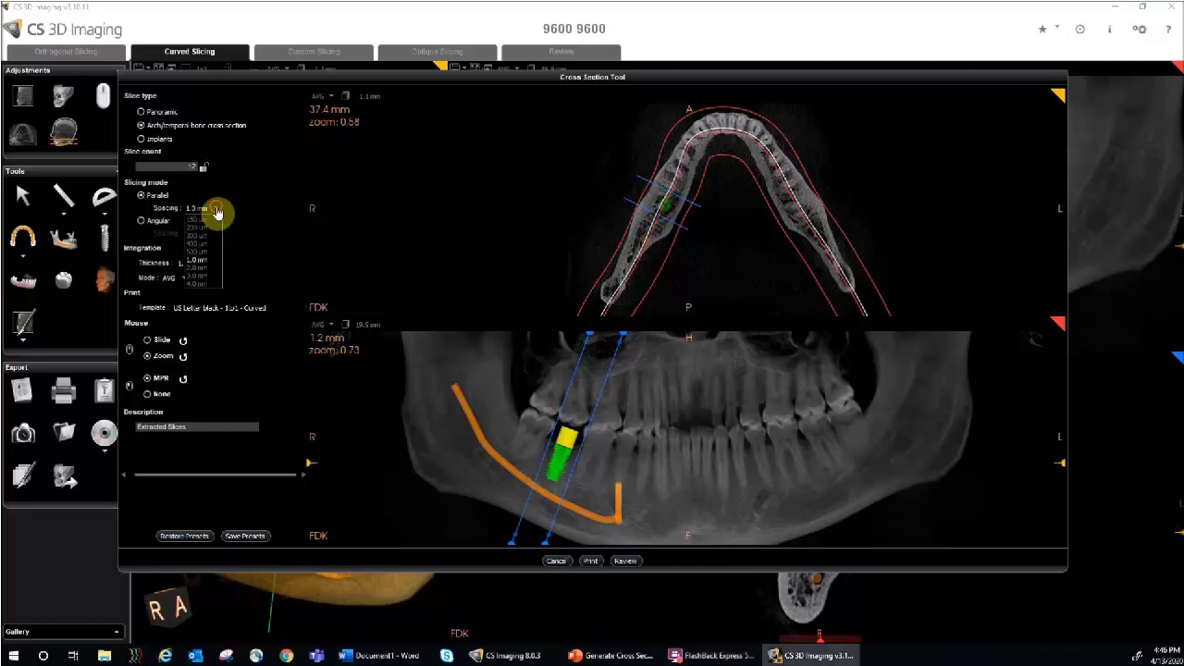
click(207, 262)
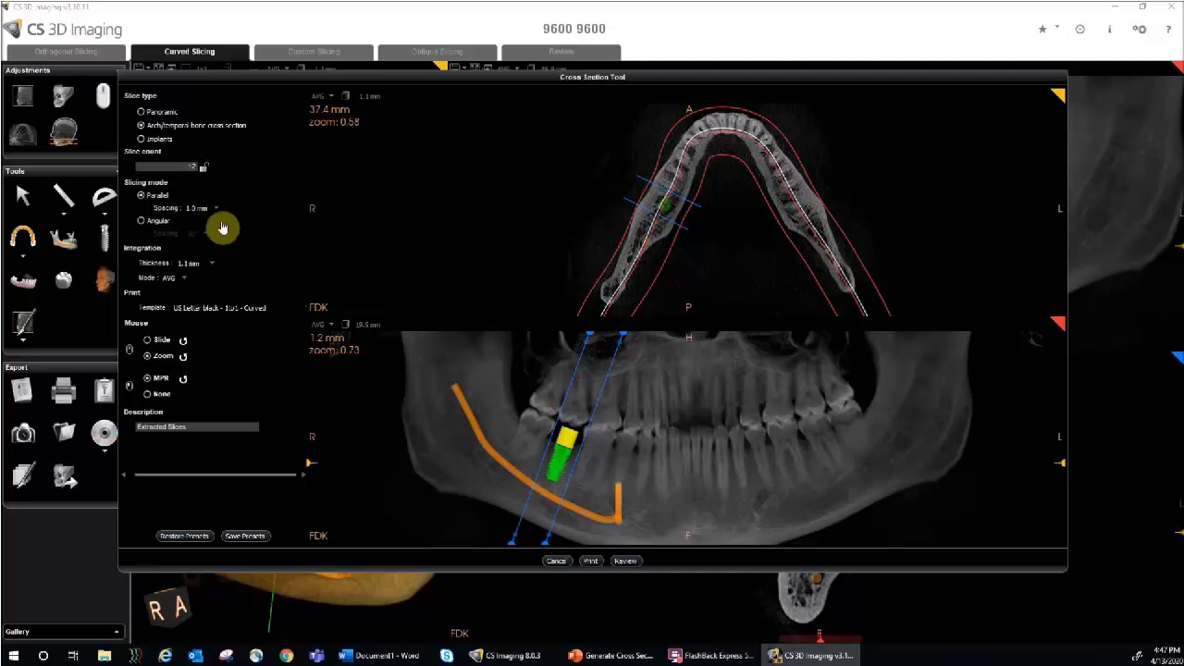
click(143, 222)
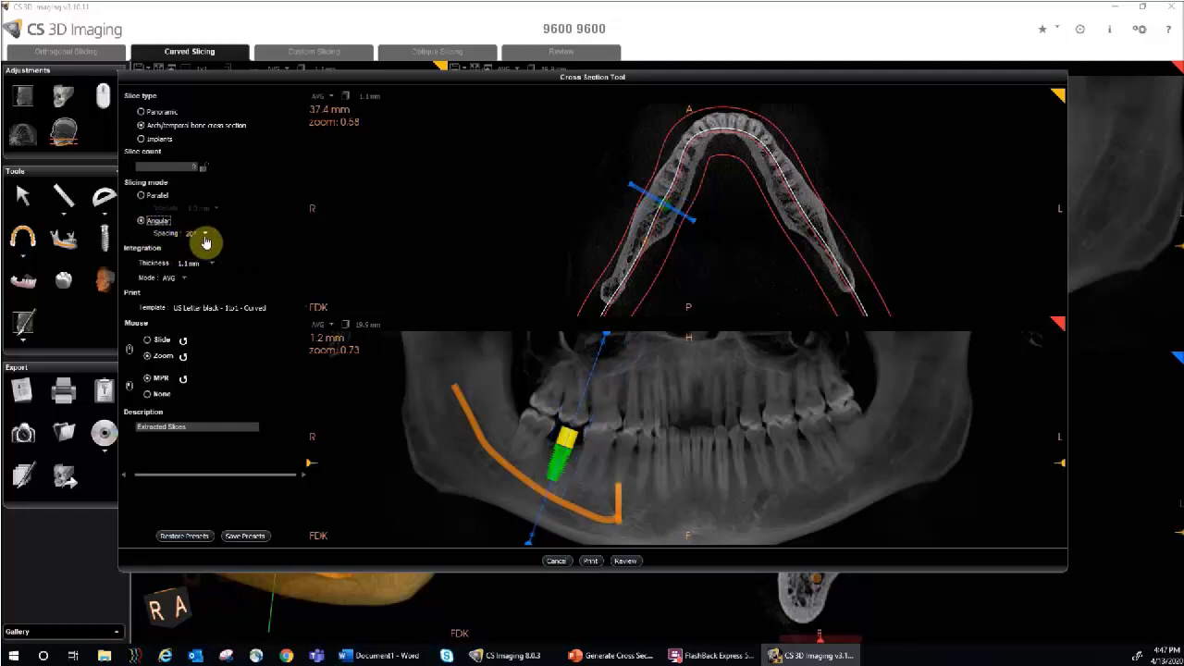
click(203, 235)
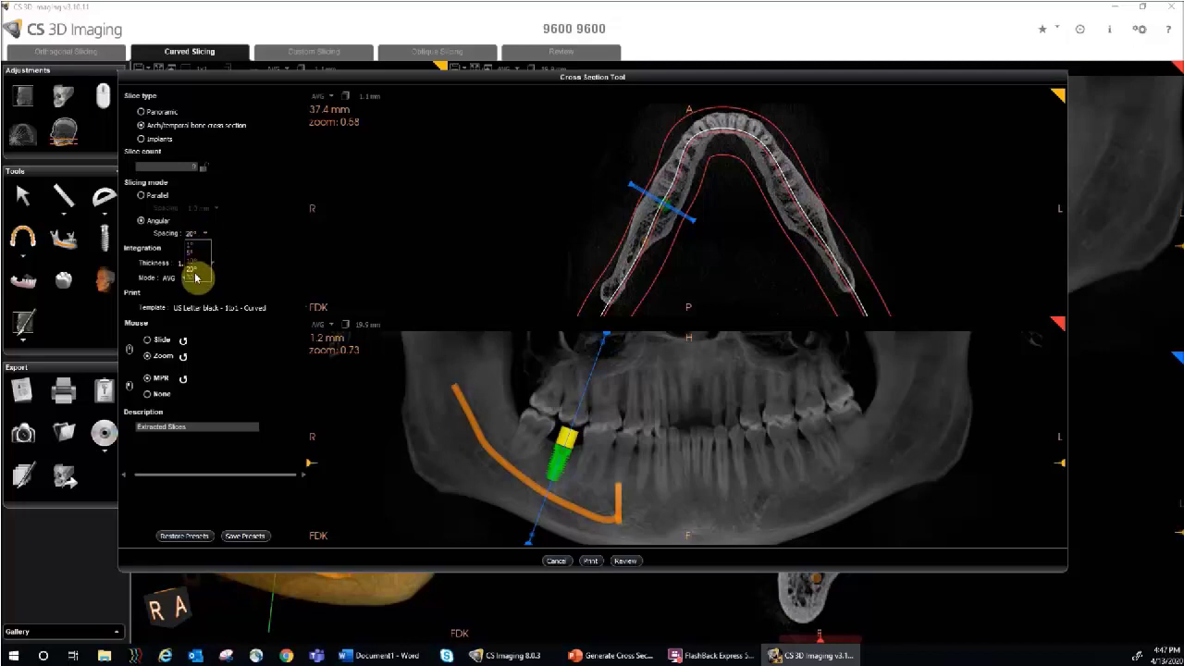
click(198, 272)
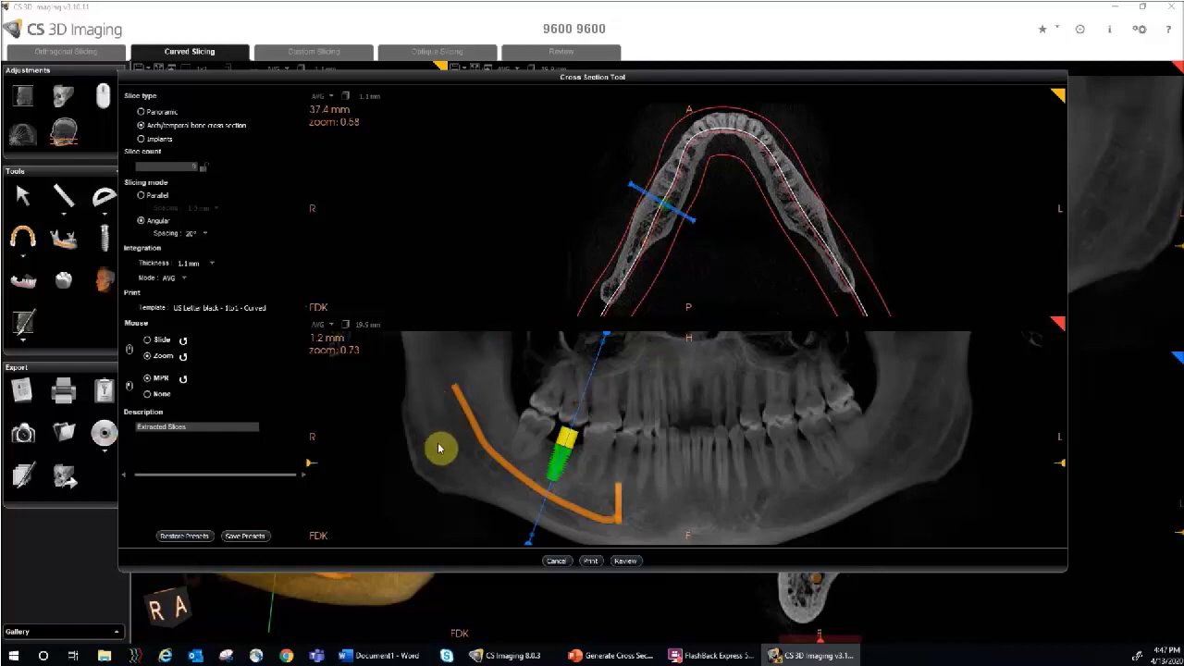
mouse_move(314, 463)
mouse_down()
mouse_move(309, 452)
mouse_move(311, 462)
mouse_up()
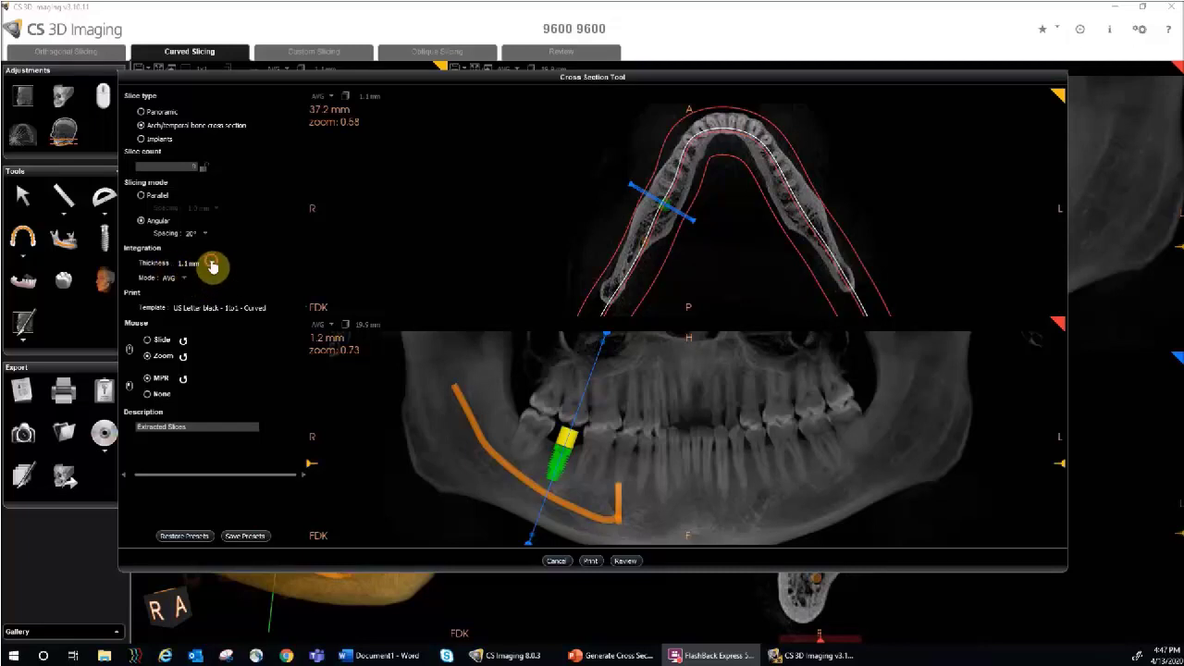
click(211, 265)
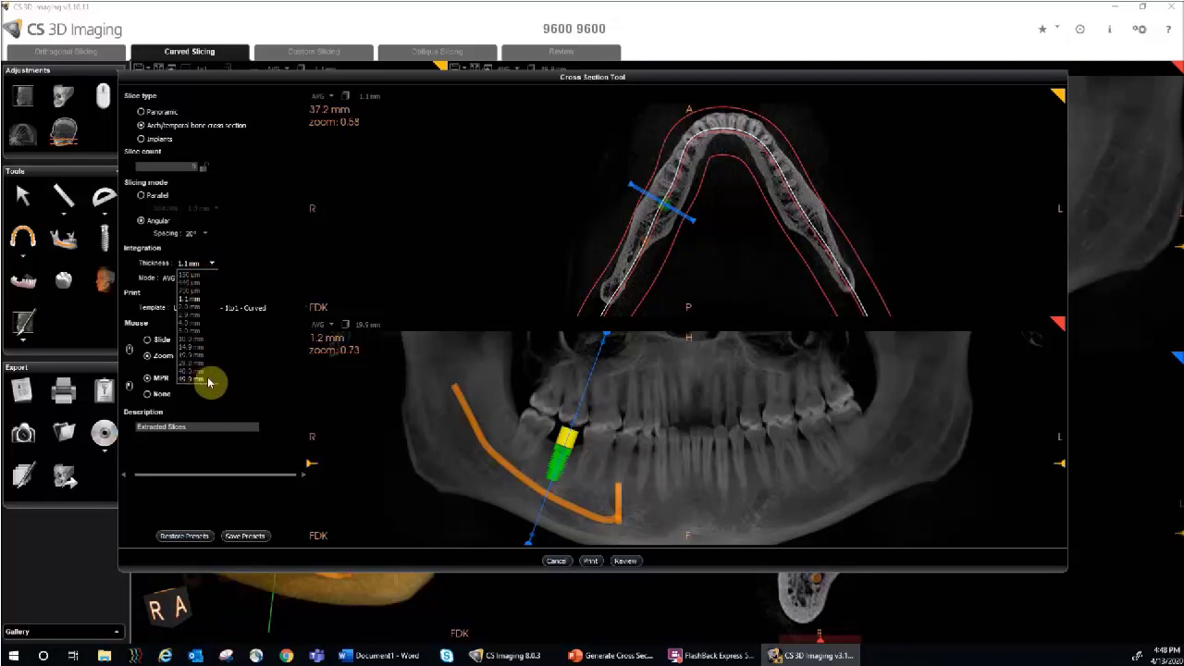
click(212, 265)
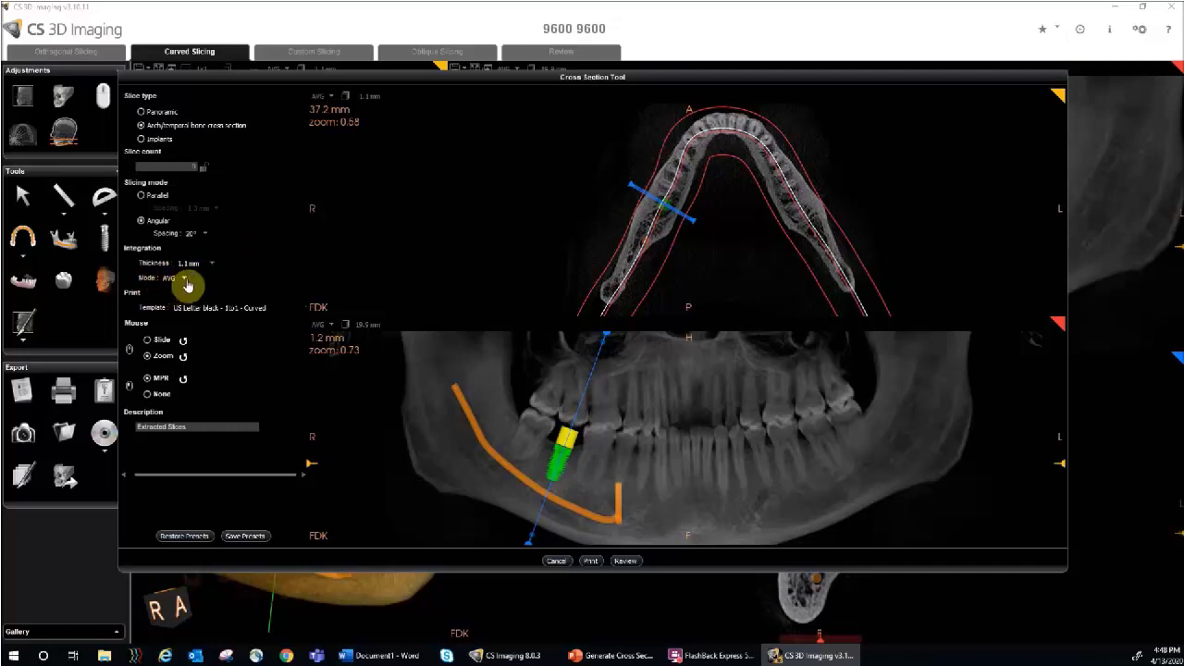
click(185, 282)
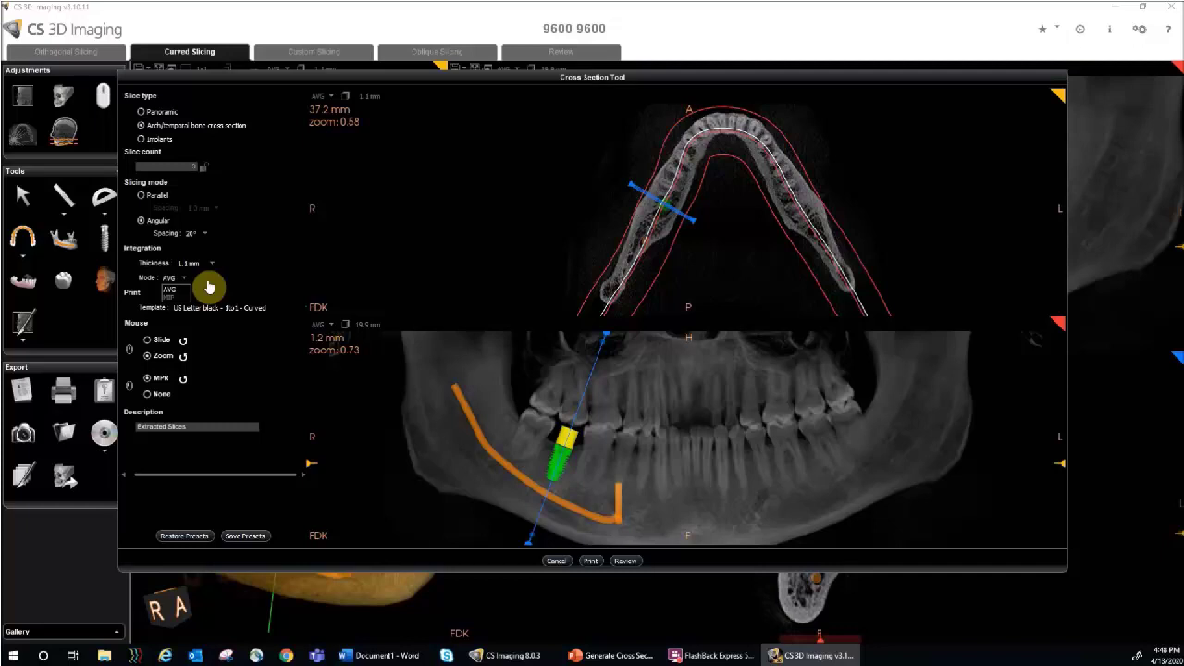
click(218, 284)
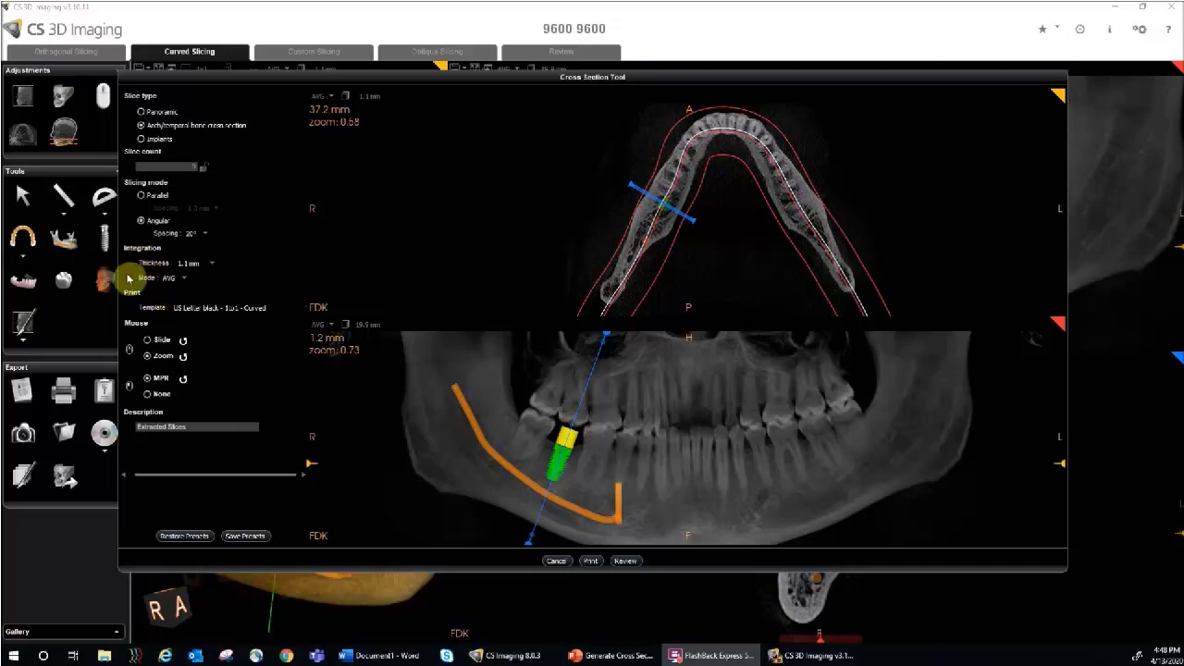
Choose the US Letter black - 1to1 - Curved print template for the cross sections.
click(188, 313)
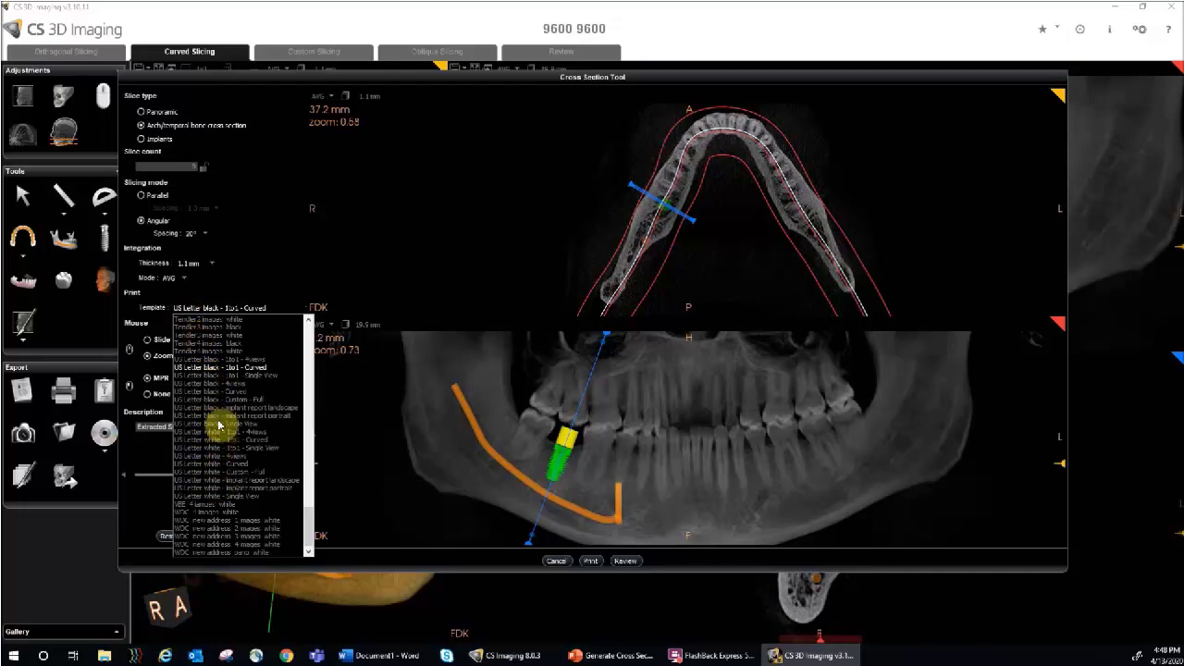
click(231, 370)
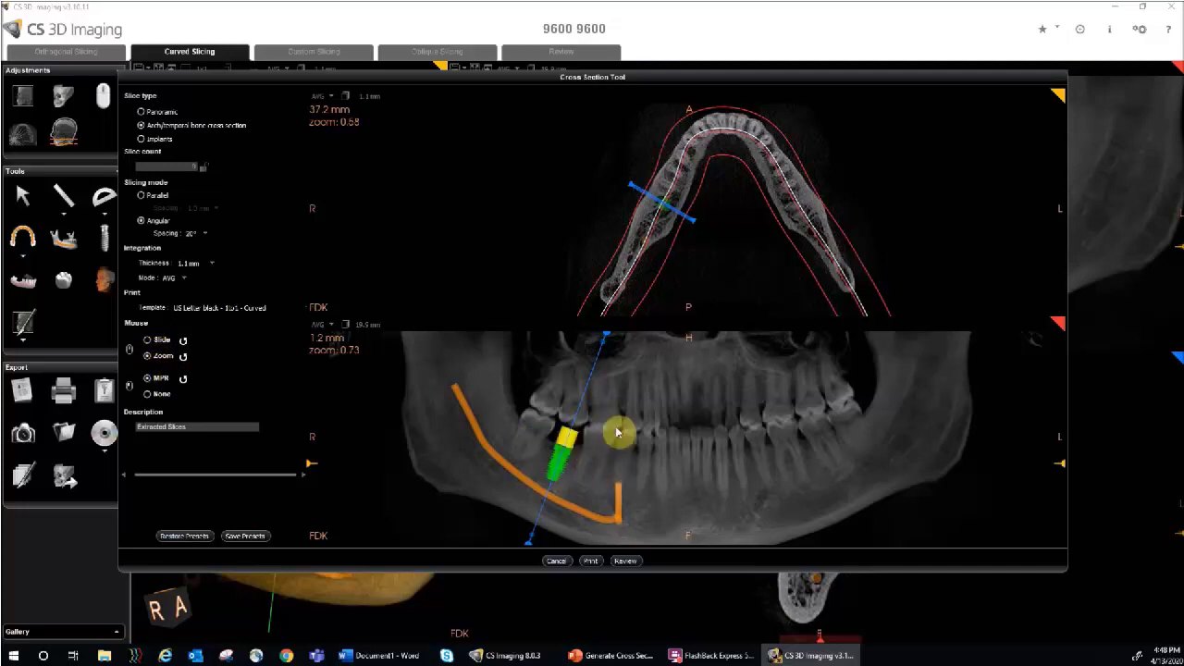
Zoom the panoramic and axial views, set Mouse to Slide, and move the slices to 36.3 mm.
scroll(610, 433, up, 5)
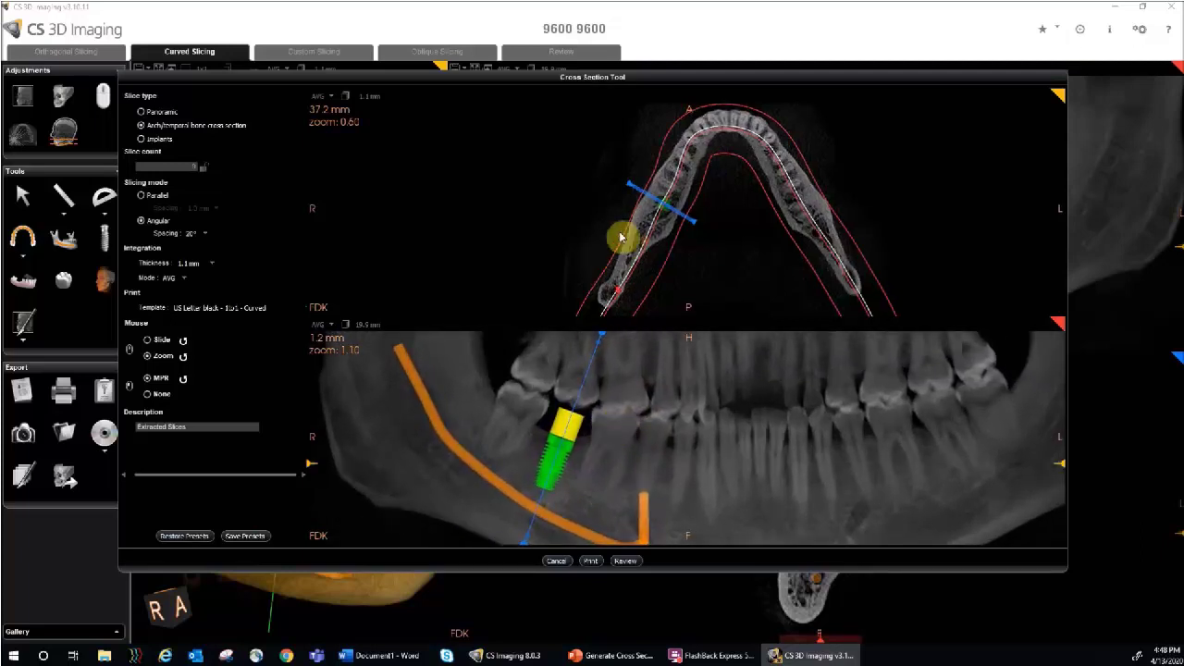
scroll(659, 202, up, 1)
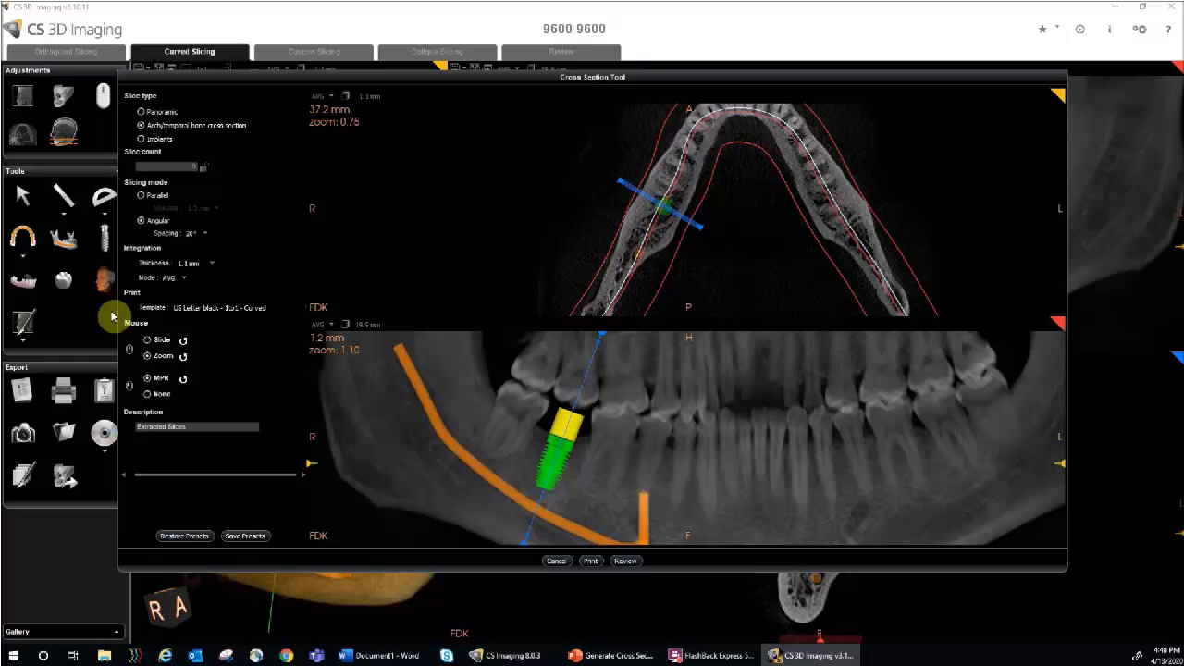
click(158, 340)
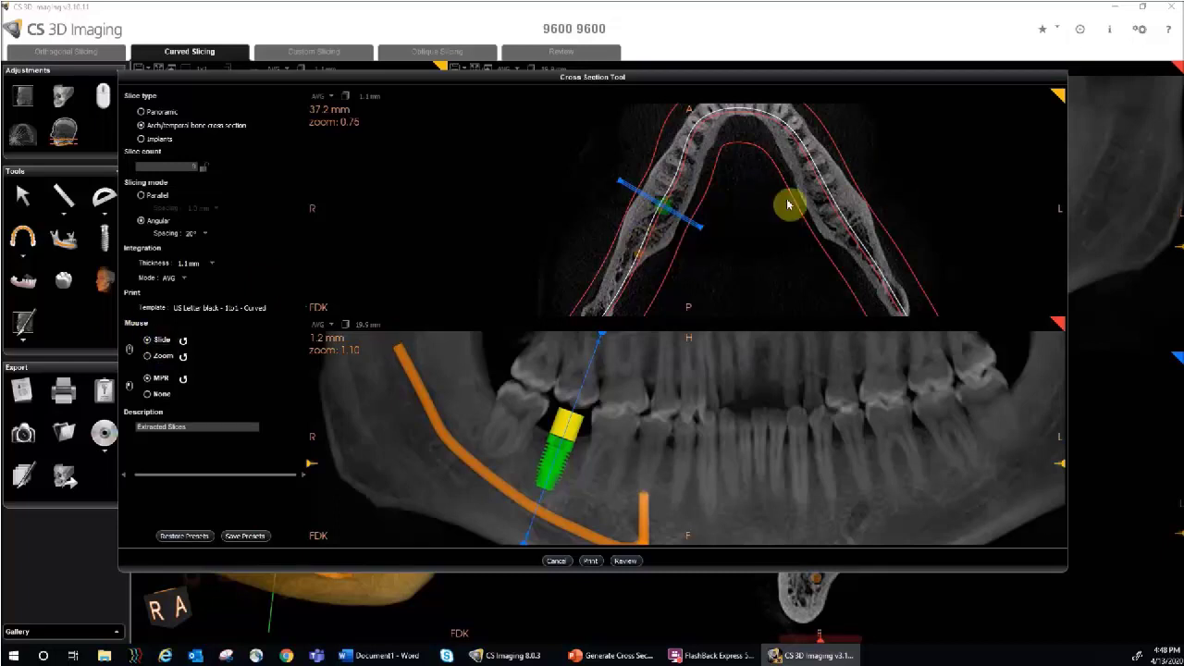
click(652, 215)
scroll(653, 215, down, 4)
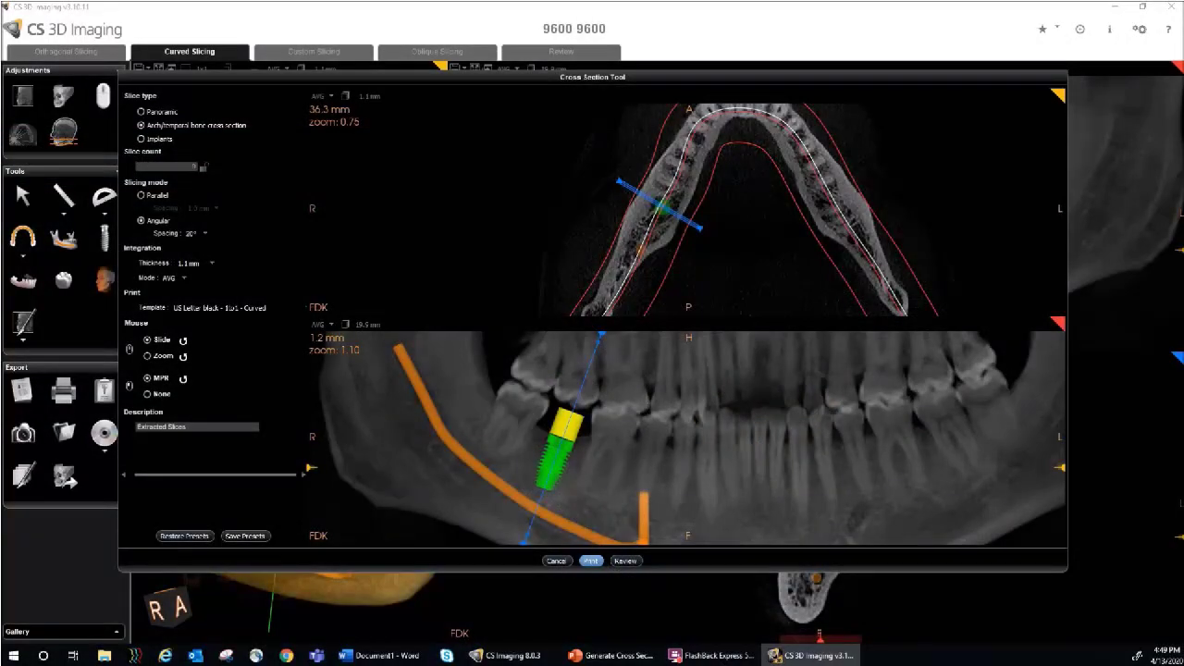
Send the slices to a CS Film Composer print page.
click(590, 560)
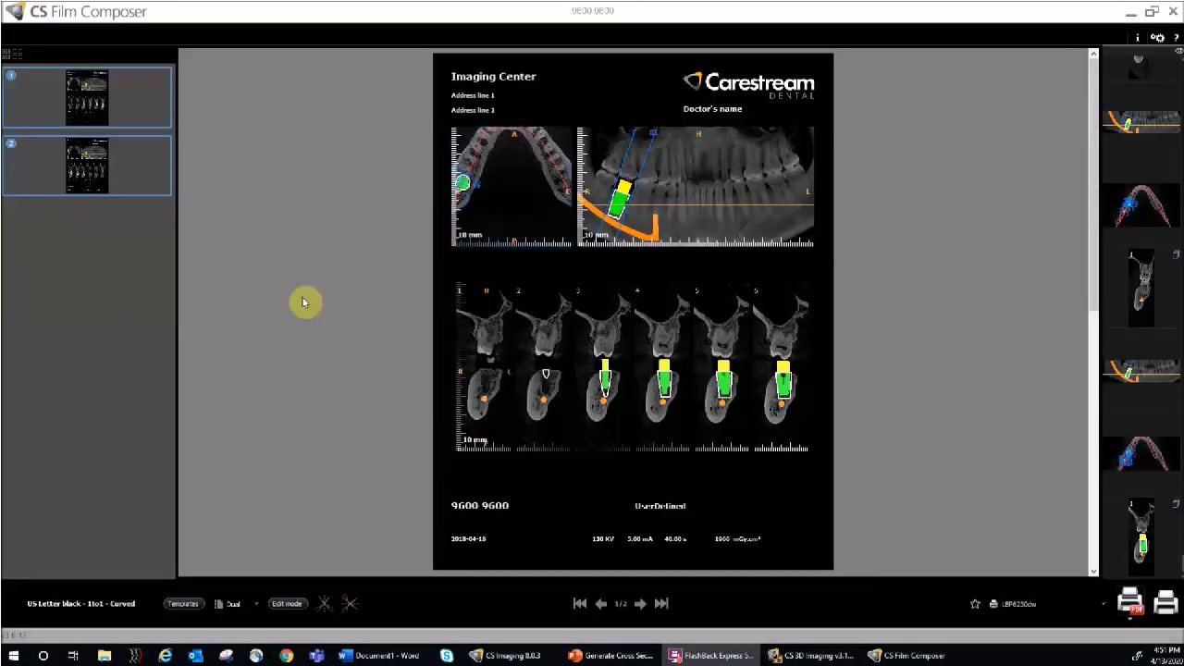
click(513, 294)
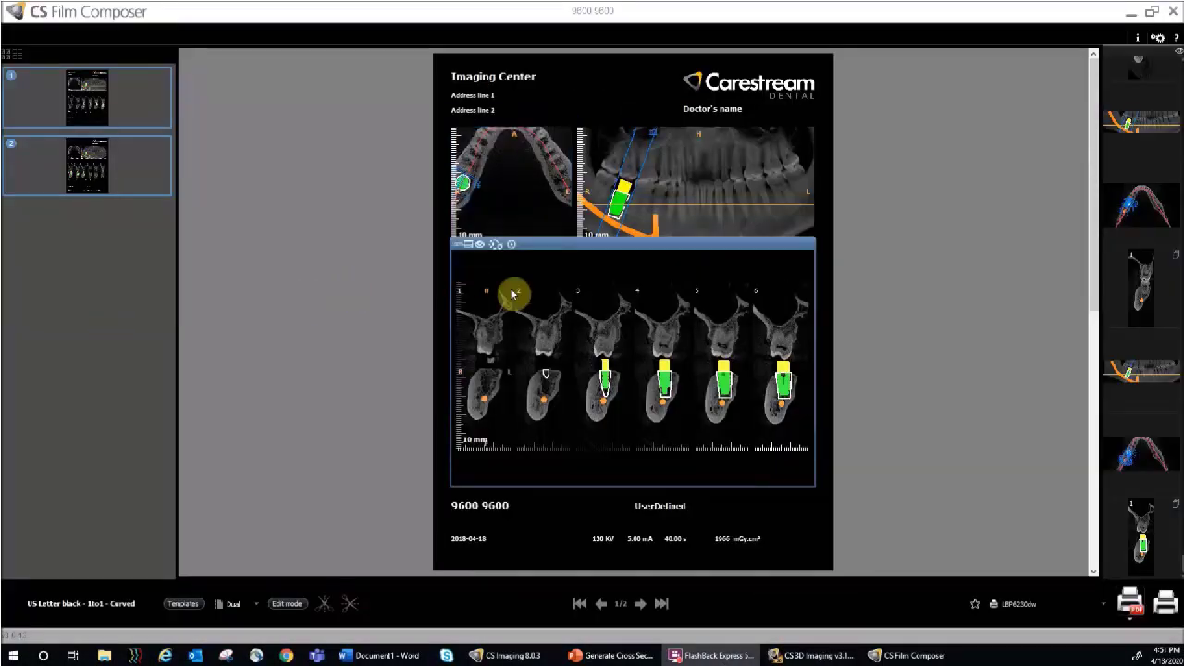
click(616, 108)
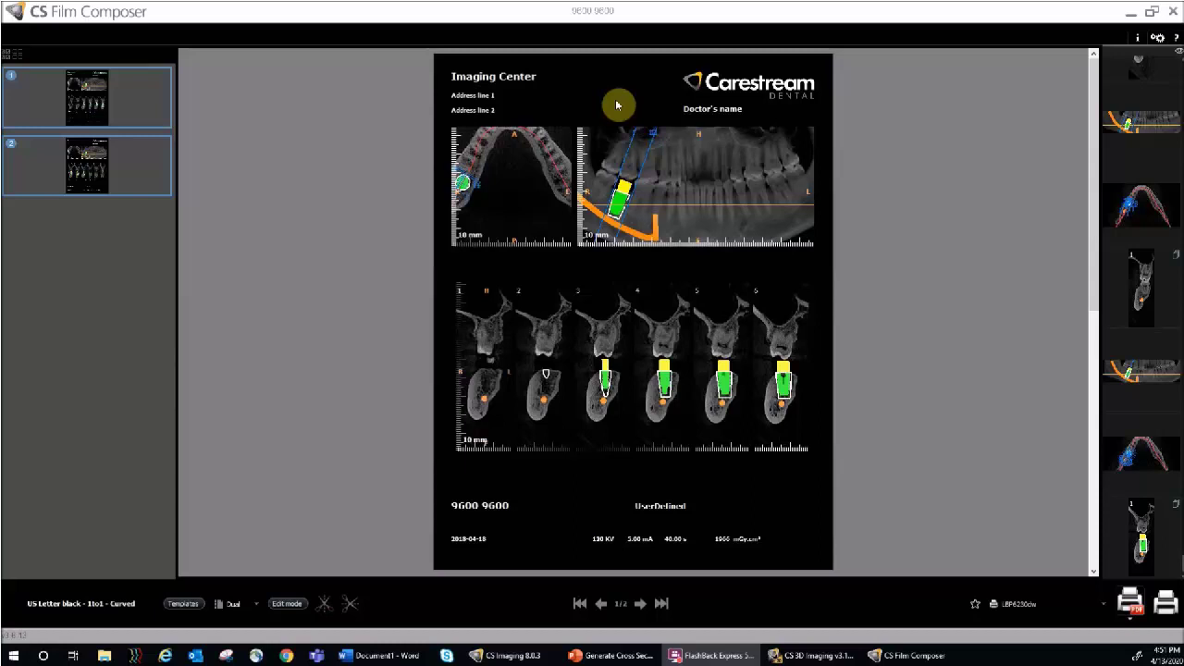
Pan and zoom the axial panel to centre on the green implant.
click(528, 164)
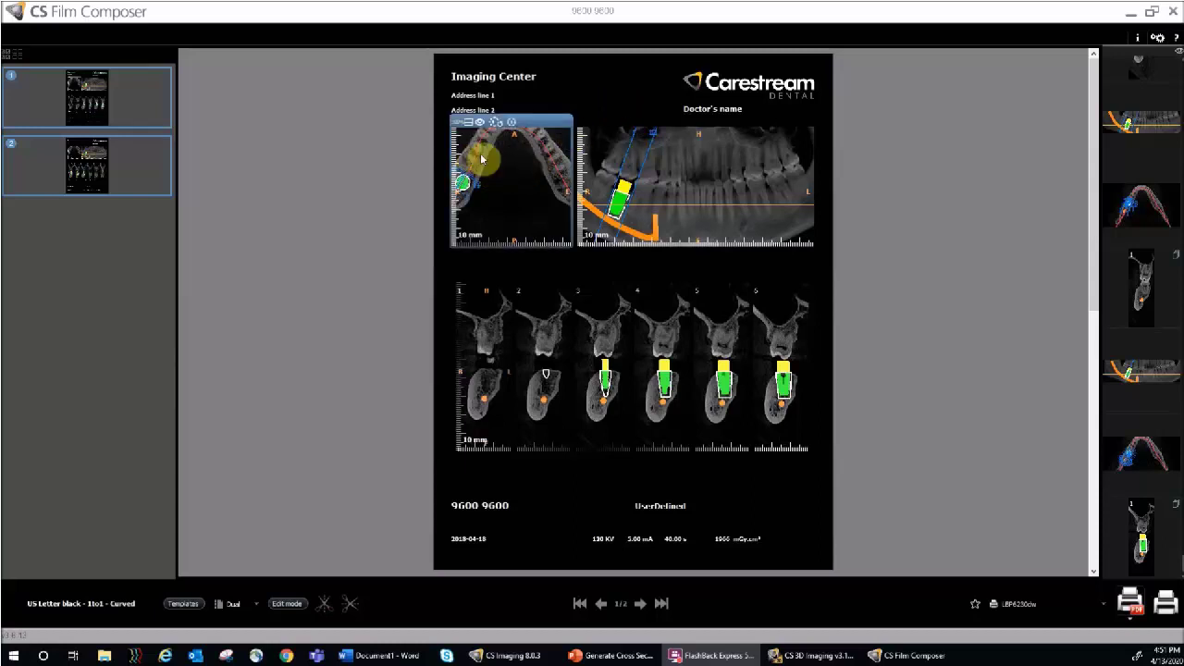
mouse_move(475, 151)
mouse_down()
mouse_move(508, 159)
mouse_move(518, 145)
mouse_up()
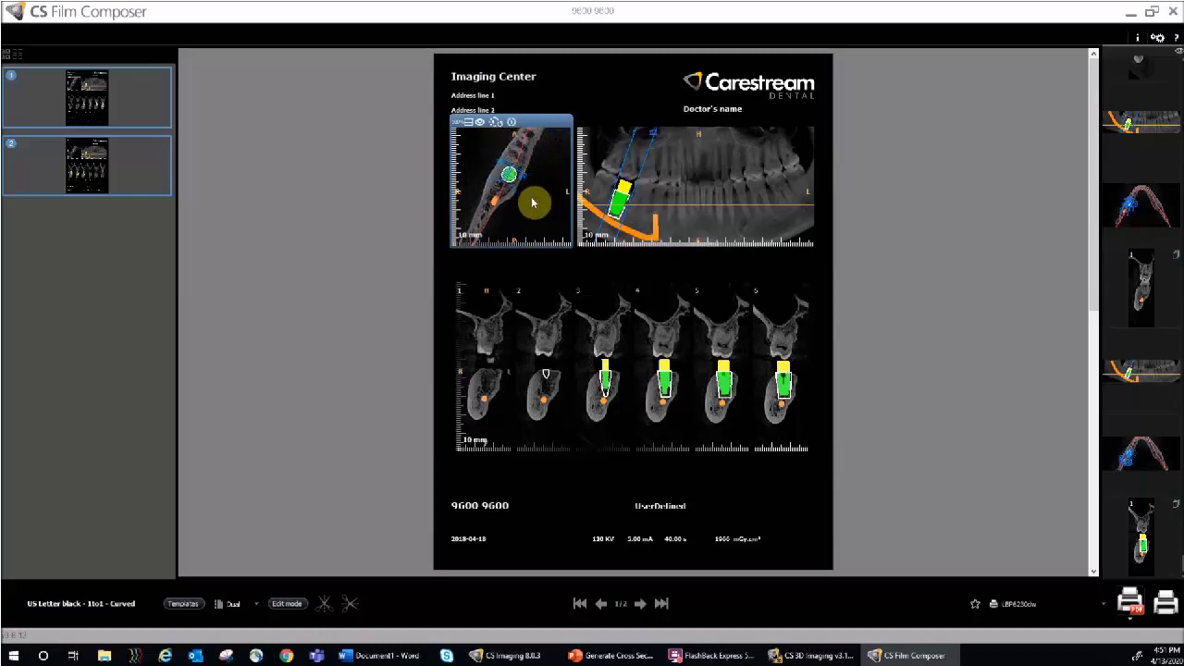
scroll(530, 210, up, 2)
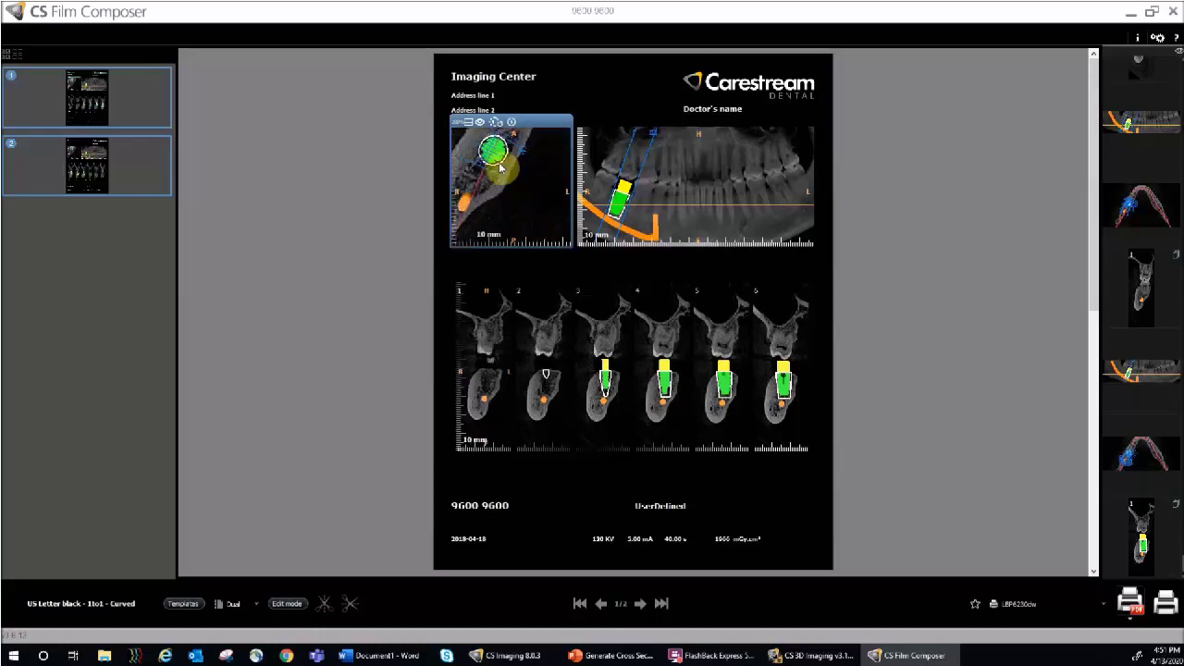
scroll(507, 197, up, 1)
click(596, 233)
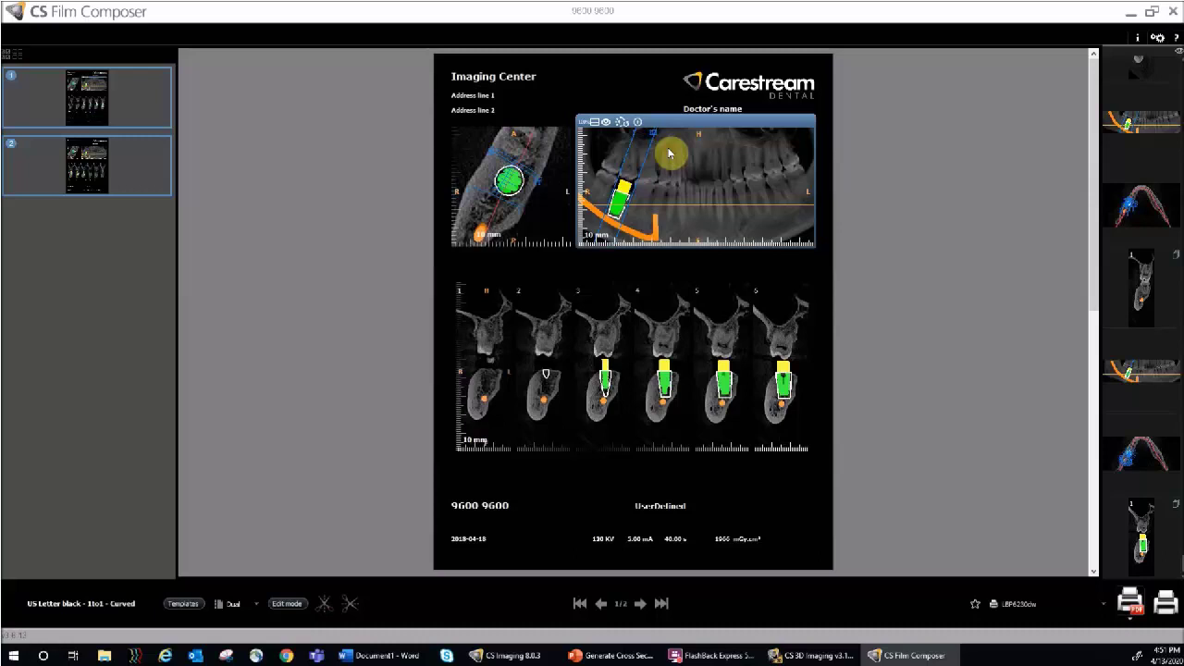
scroll(672, 165, up, 3)
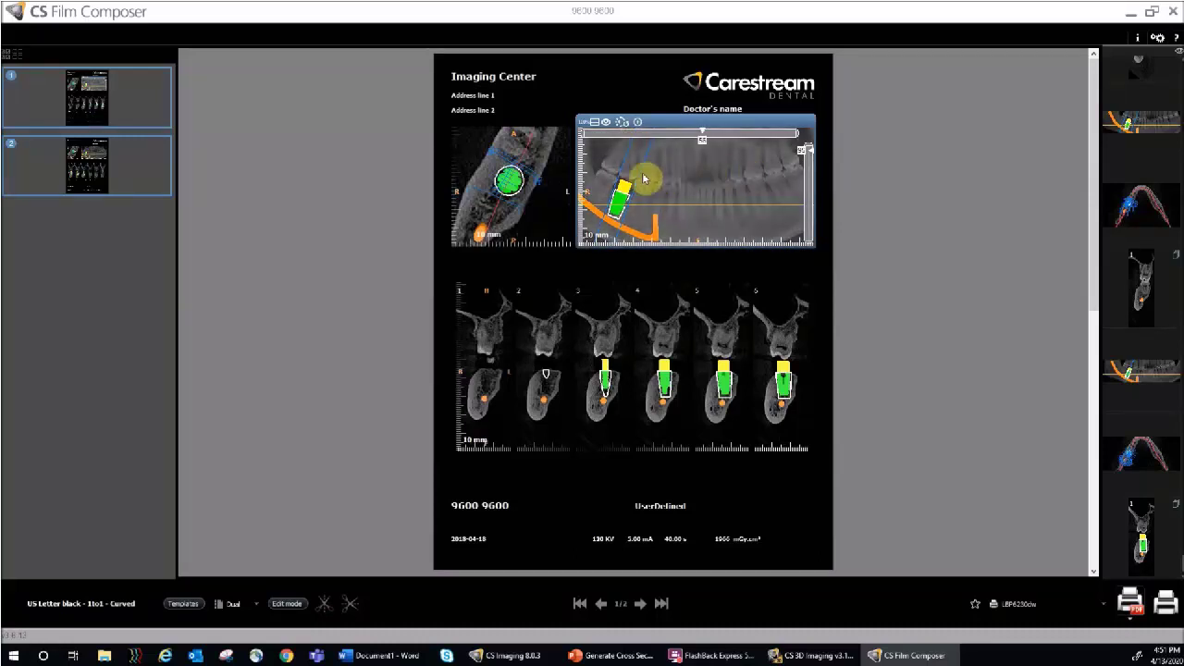
scroll(670, 159, down, 3)
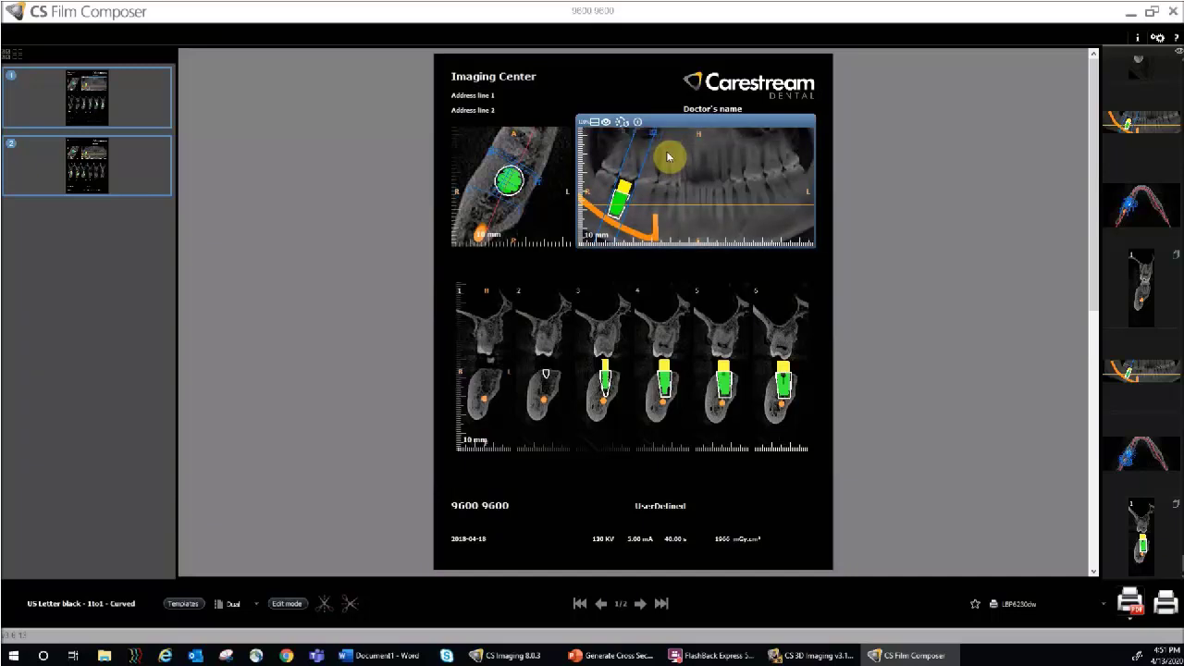
click(585, 124)
key(Escape)
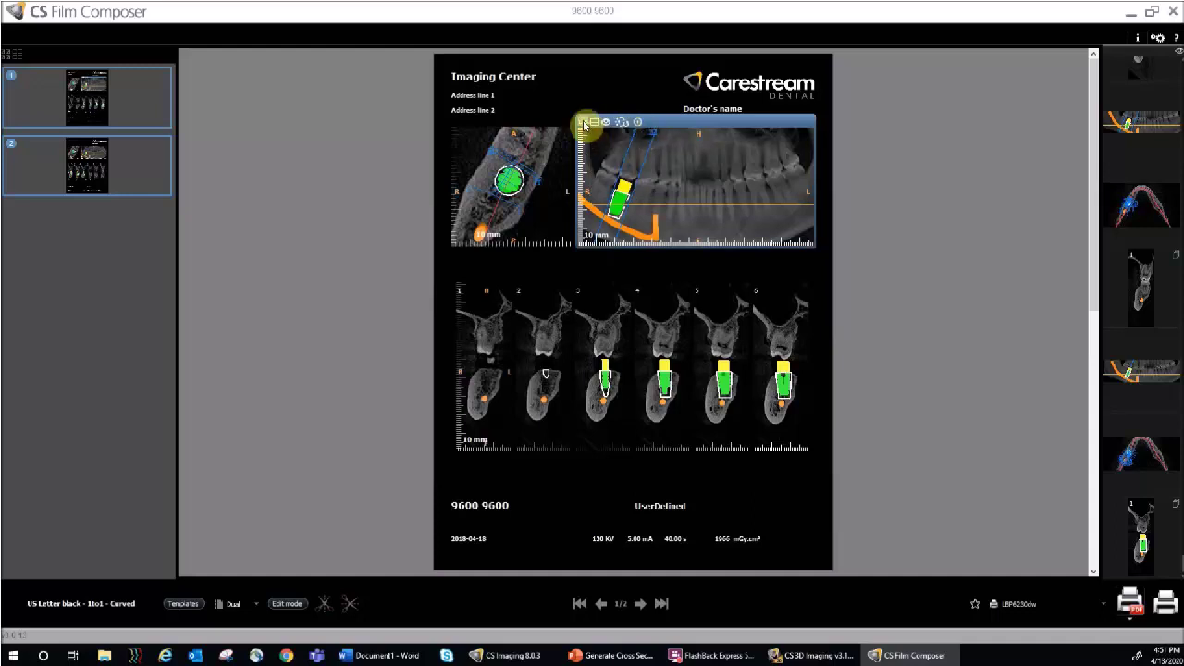
click(591, 123)
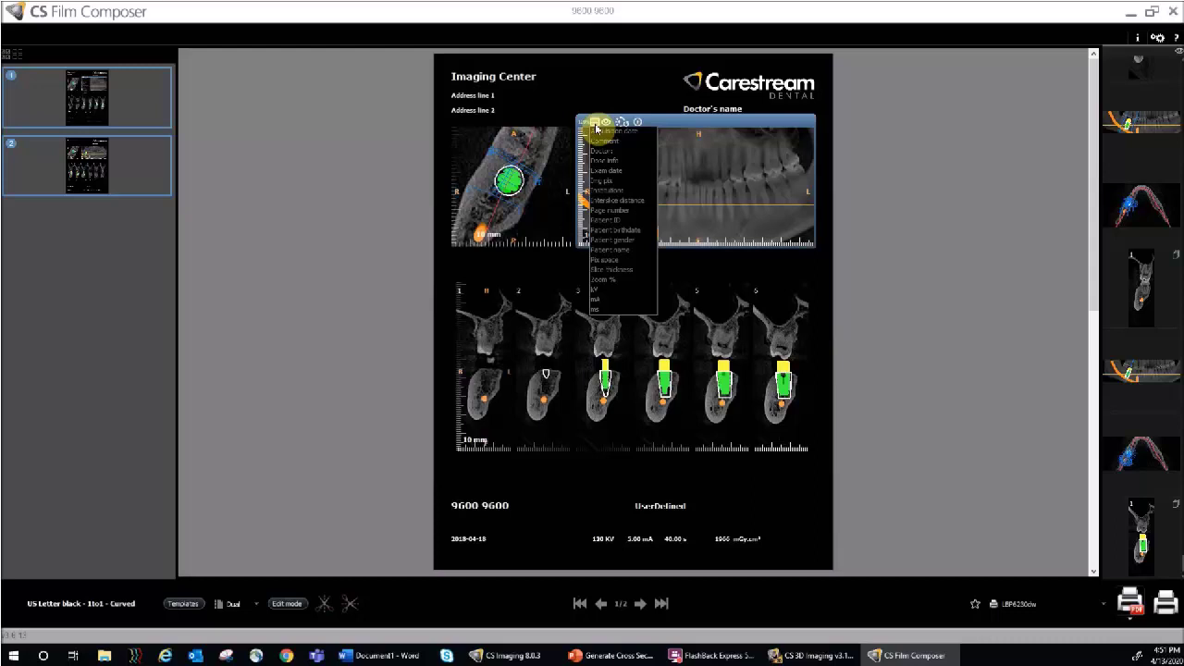
click(607, 123)
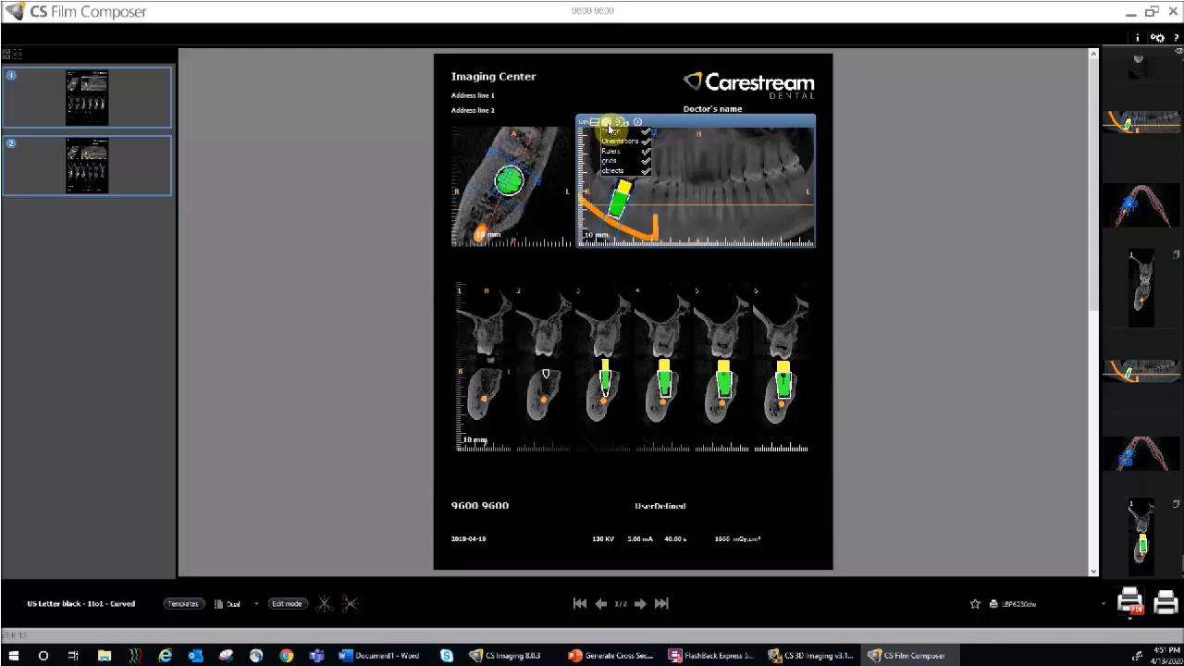
click(608, 124)
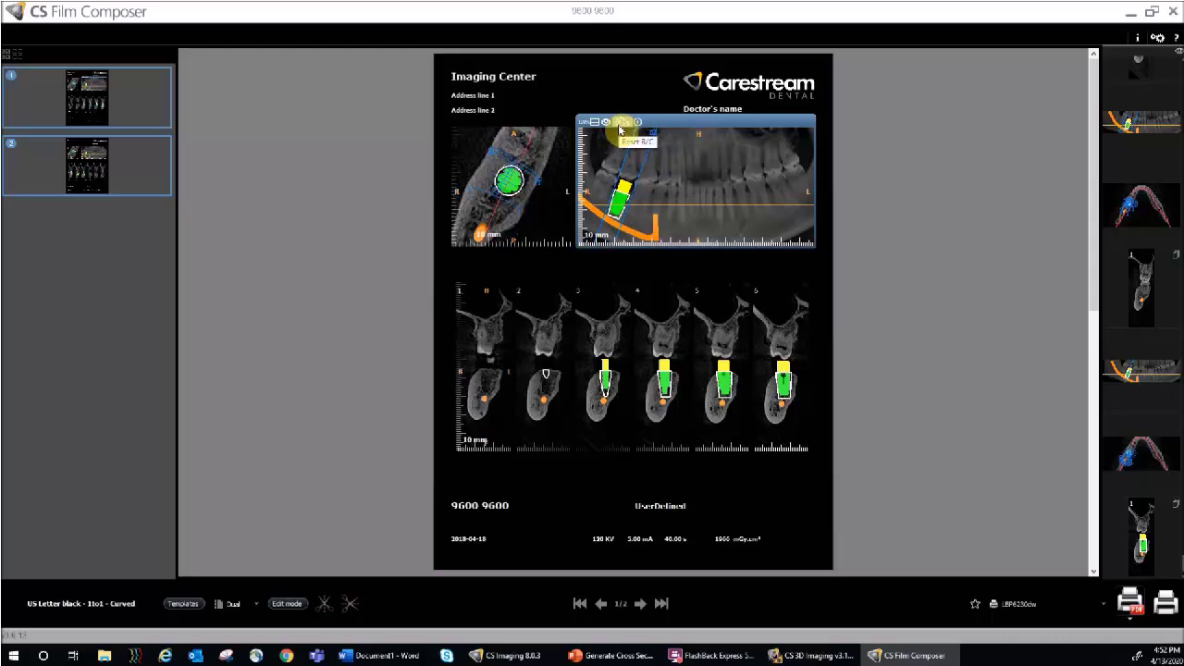